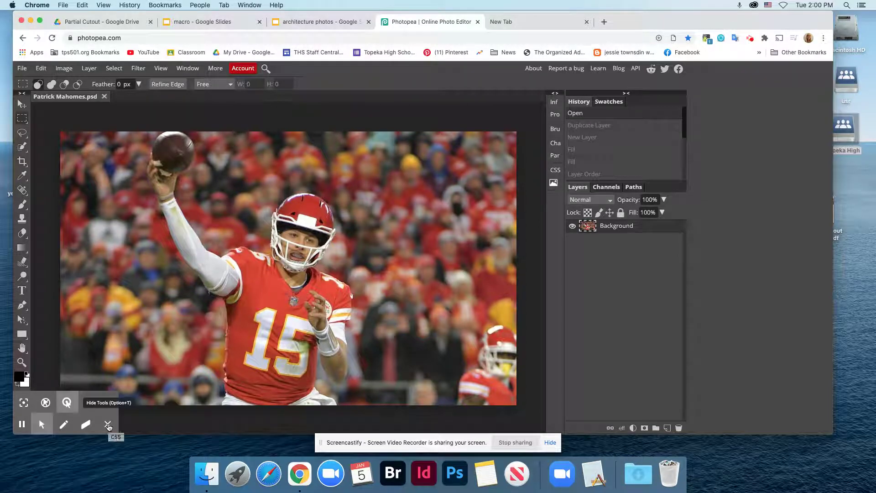
Step: Restore the finished framed-cutout result from the last Layer Style history state
click(108, 425)
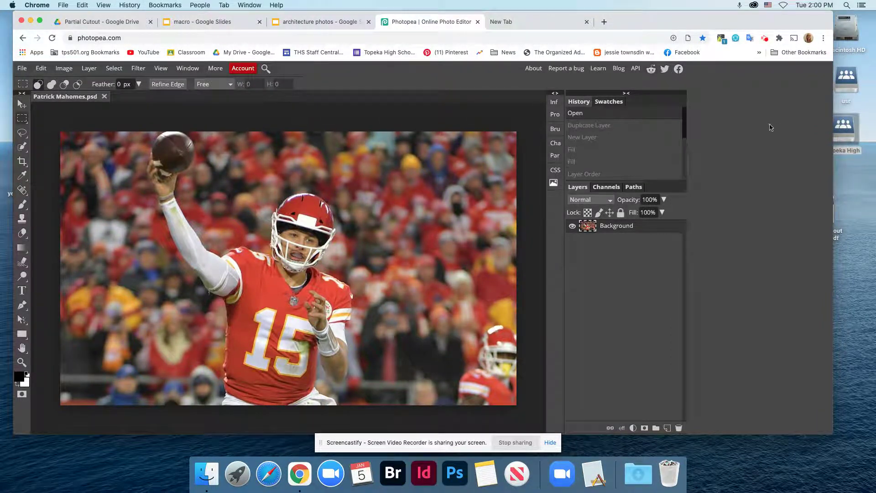
drag(685, 121, 683, 178)
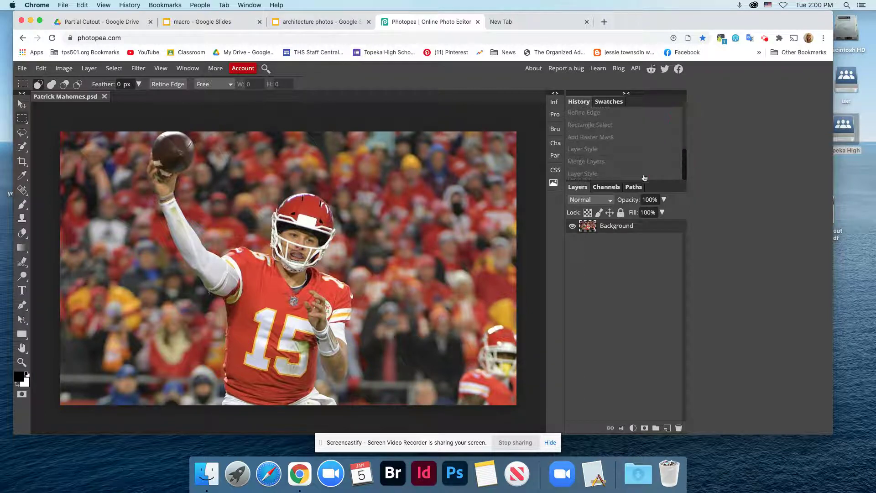
click(627, 175)
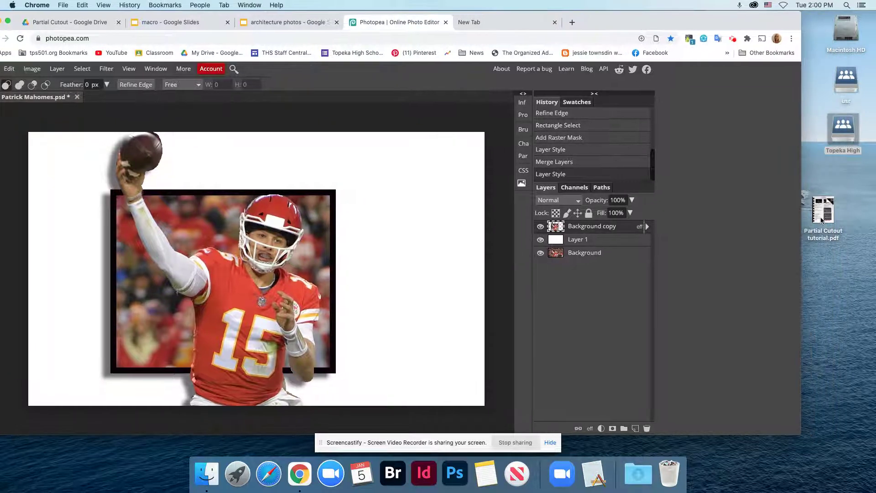
Step: Preview the Partial Cutout tutorial PDF from the desktop with Quick Look
click(826, 210)
key(space)
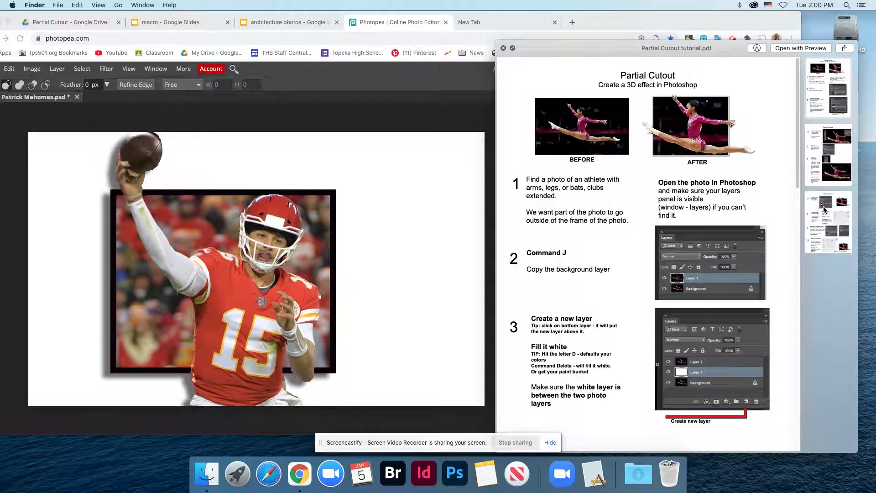
key(space)
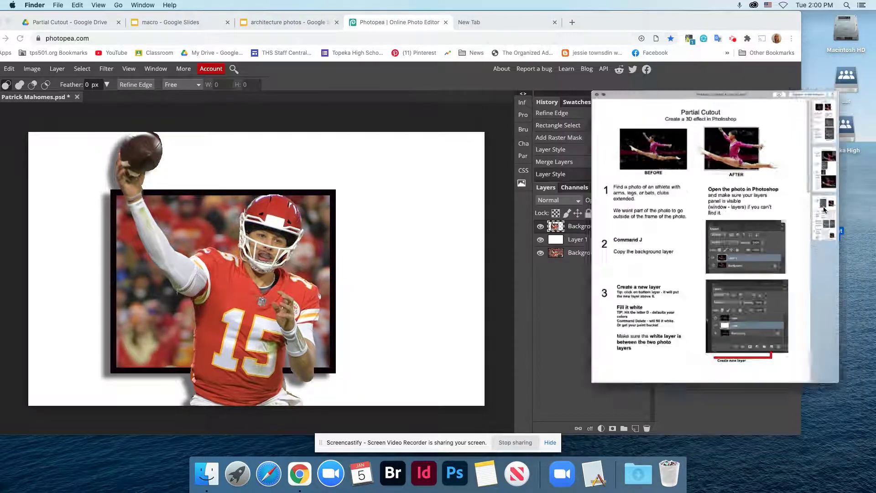
Step: Revert to the 'Open' history state, duplicate Background with Cmd+J, and add an empty layer
drag(645, 18, 717, 19)
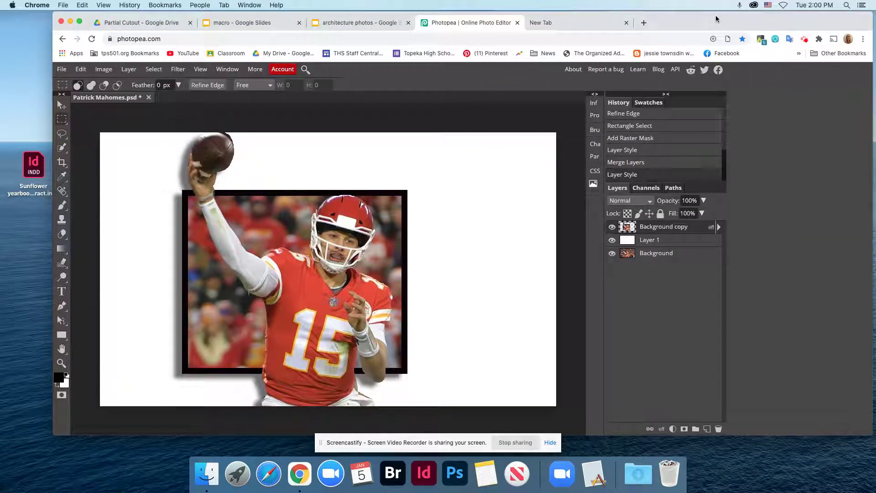
scroll(641, 164, up, 5)
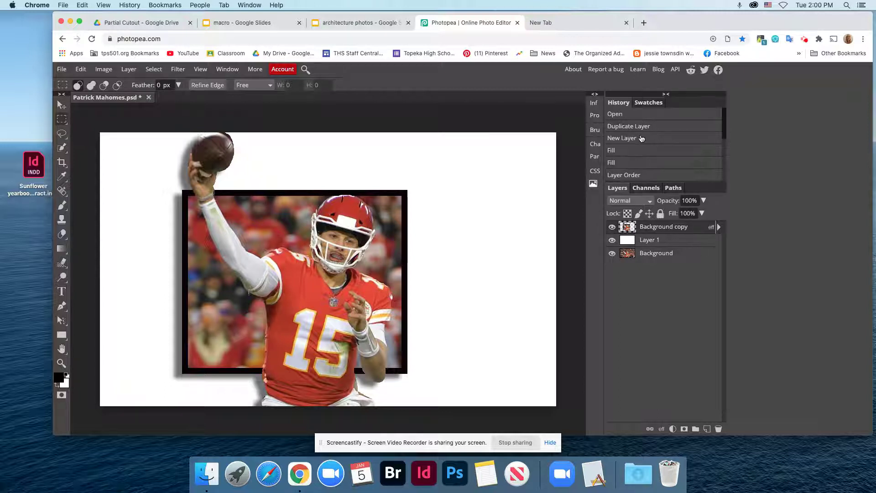
click(639, 119)
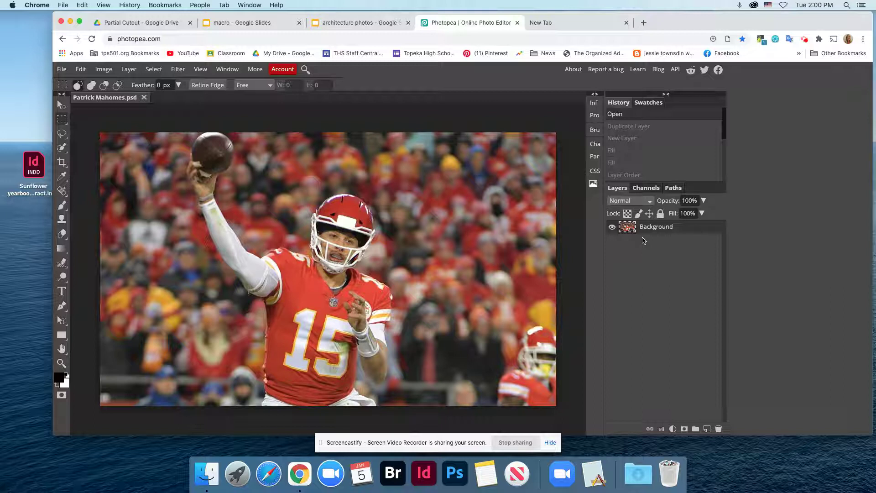
key(super+j)
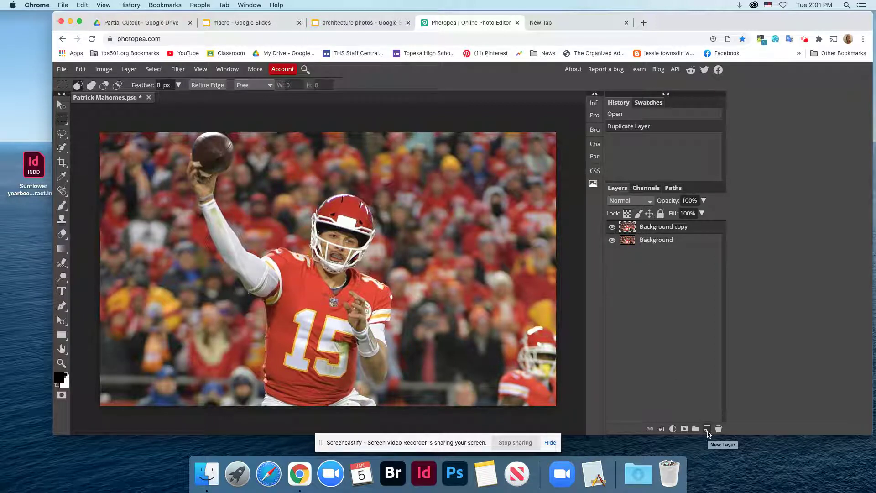
click(707, 430)
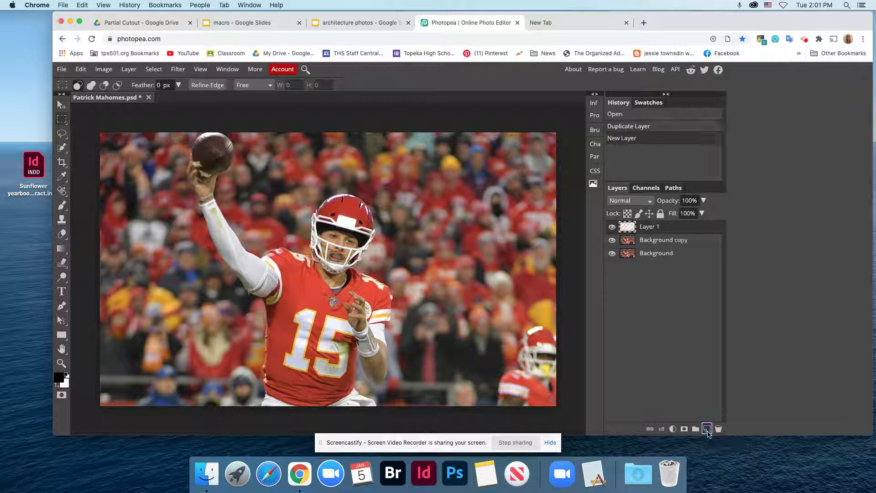
Step: Reset the colours to default and make white the foreground colour
click(65, 387)
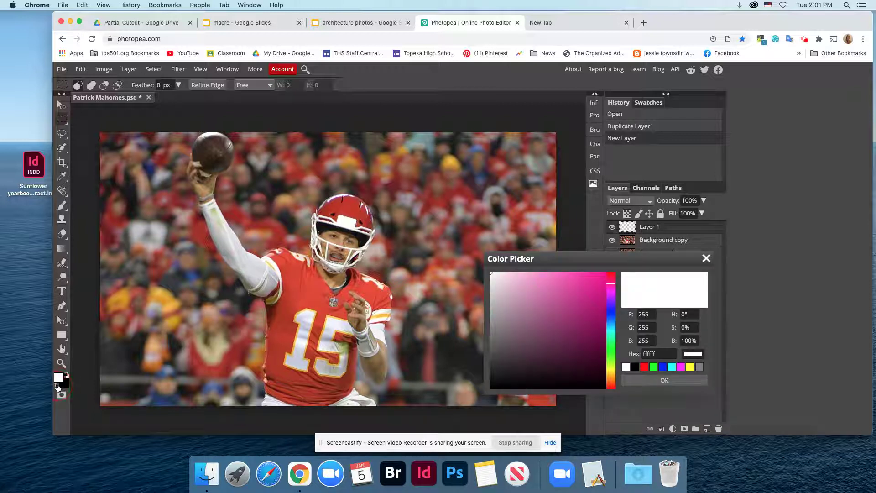
click(57, 387)
click(57, 387)
click(655, 382)
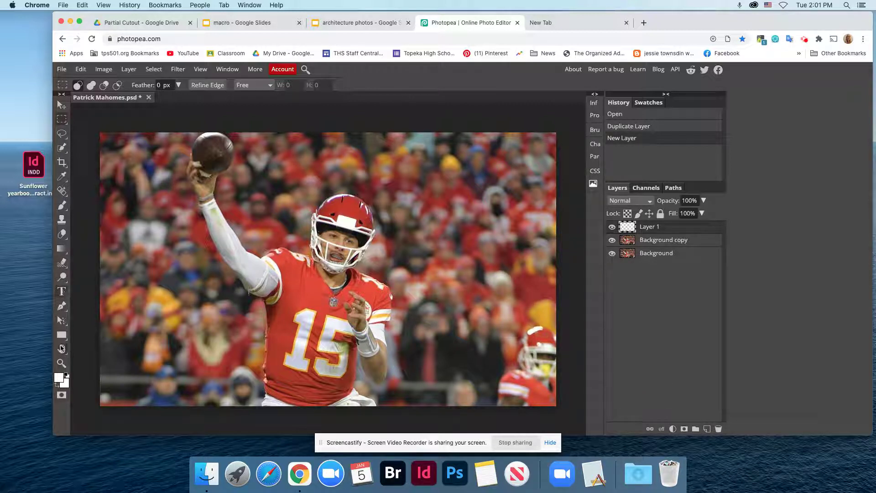
Step: Fill Layer 1 with white using the Paint Bucket and move it below Background copy
right_click(62, 249)
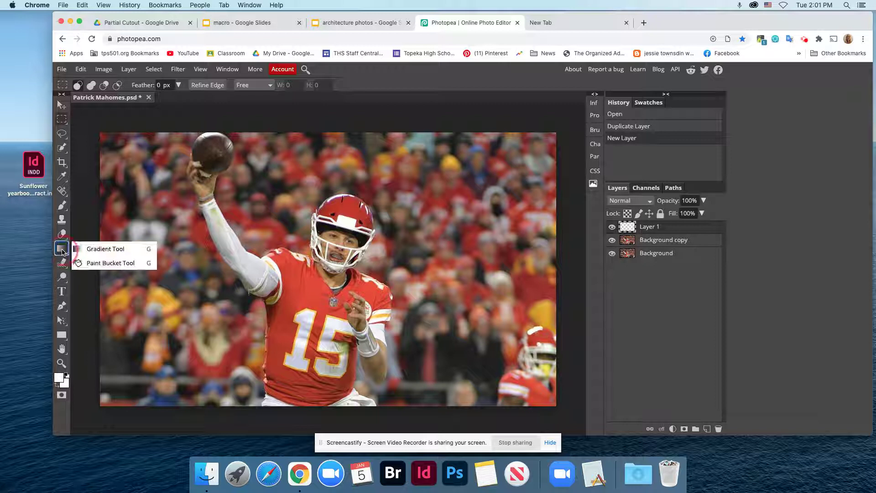
click(62, 249)
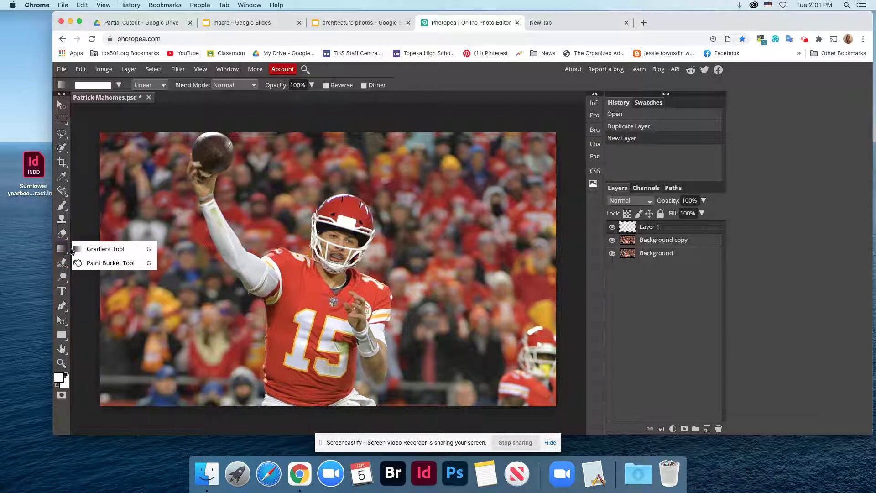
click(91, 264)
click(215, 269)
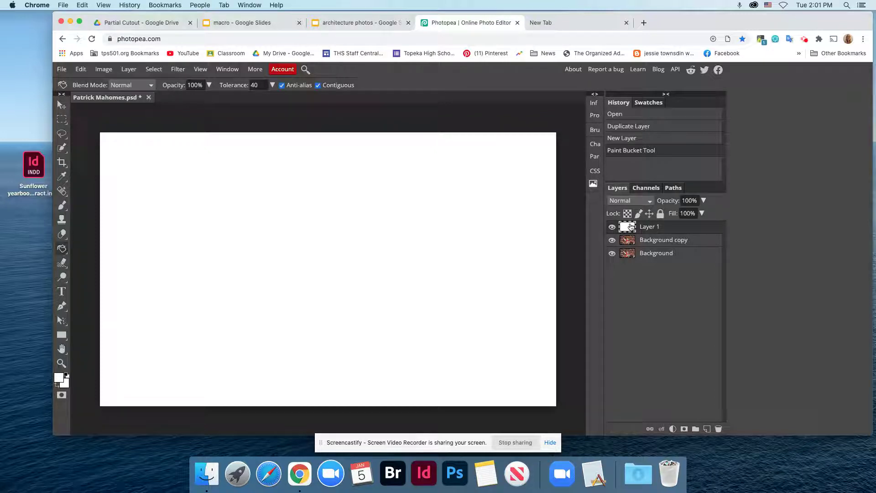
mouse_move(649, 229)
mouse_down()
mouse_move(653, 255)
mouse_move(627, 252)
mouse_move(644, 236)
mouse_up()
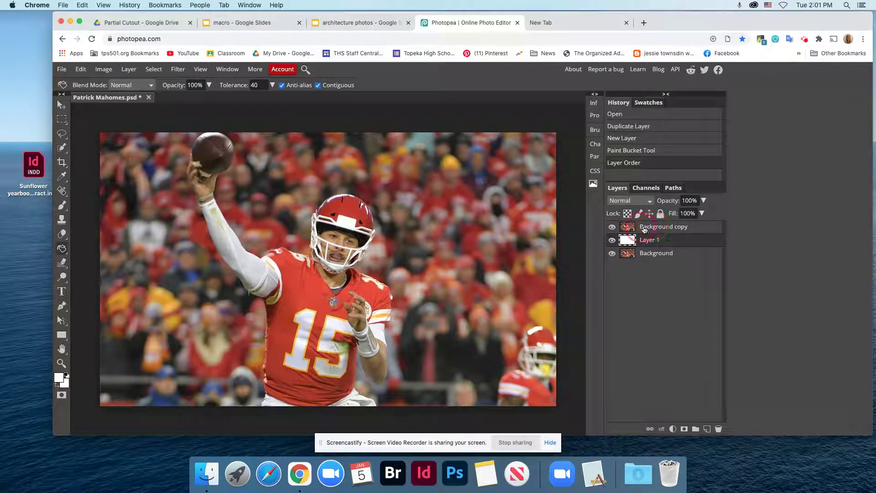
click(676, 227)
click(645, 255)
click(630, 258)
click(650, 231)
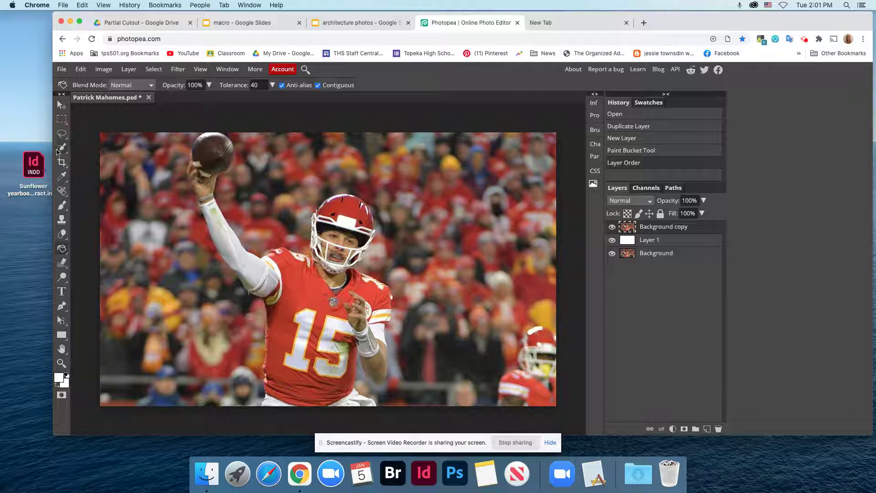
mouse_move(61, 150)
mouse_down()
mouse_move(79, 149)
mouse_move(80, 162)
mouse_up()
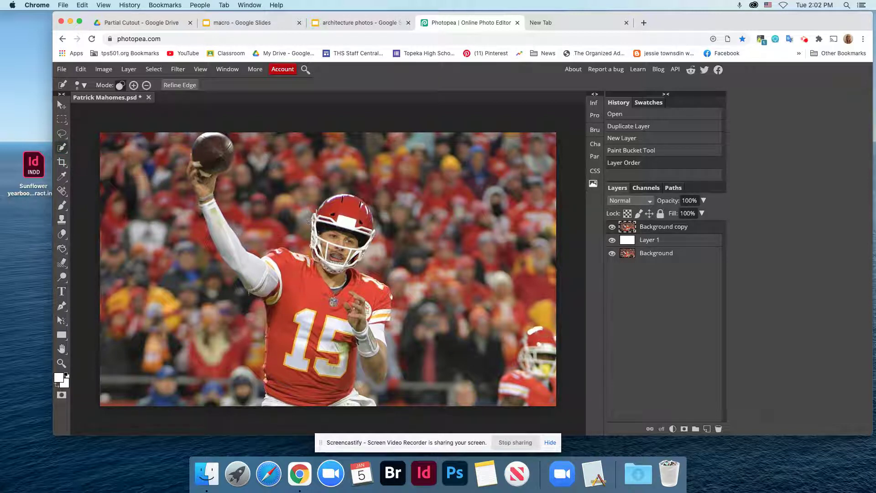
mouse_move(349, 212)
mouse_down()
mouse_move(357, 238)
mouse_move(343, 248)
mouse_up()
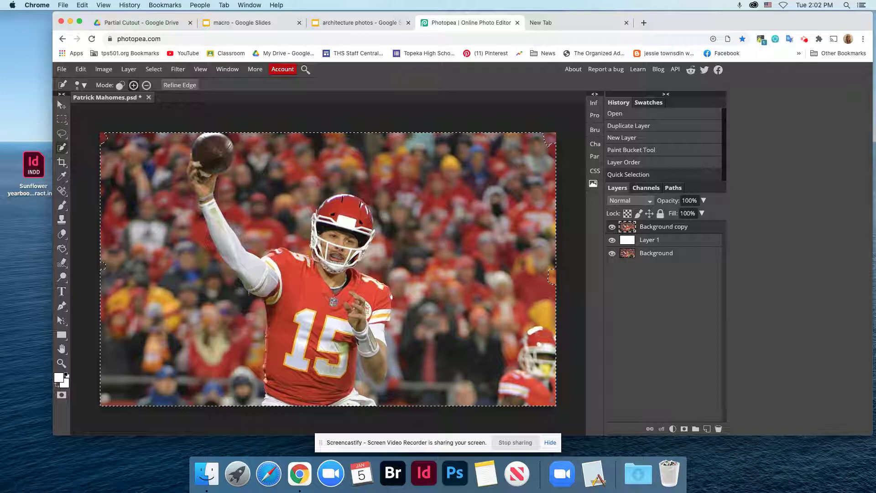
key(super+d)
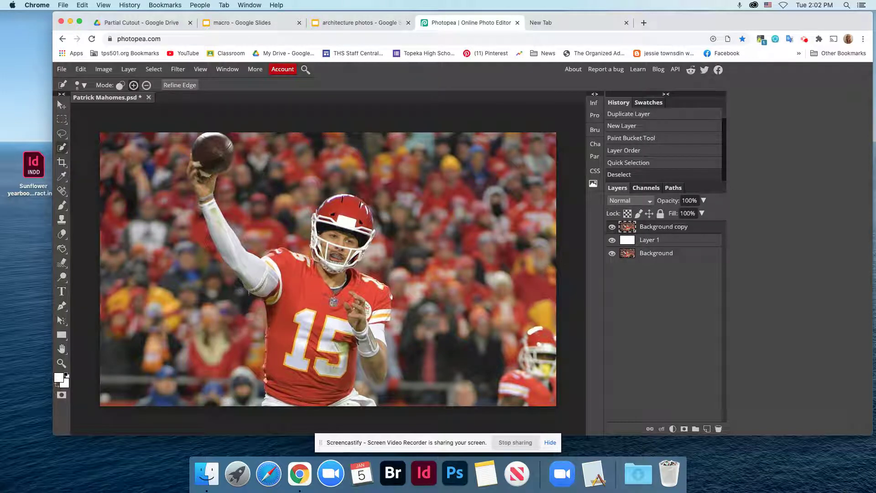
click(168, 87)
Step: In Refine Edge, paint the helmet, face, jersey, shoulder and raised arm into the kept area
click(89, 93)
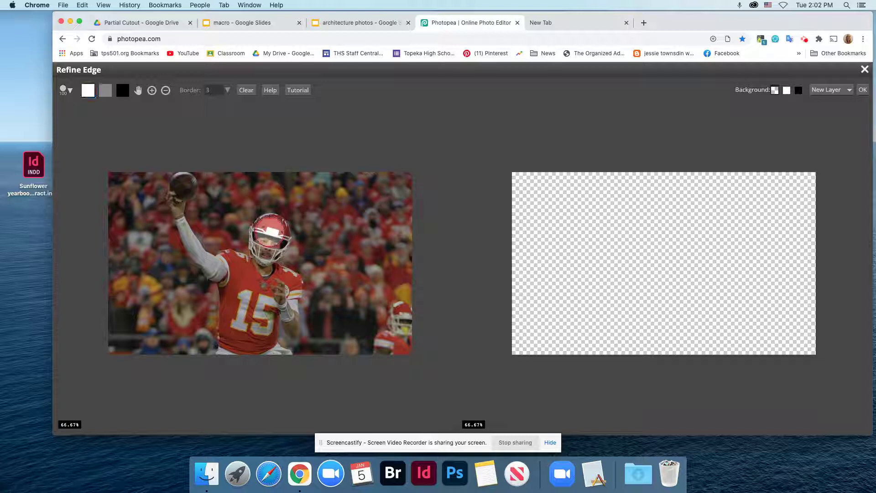
click(271, 229)
drag(272, 229, 262, 251)
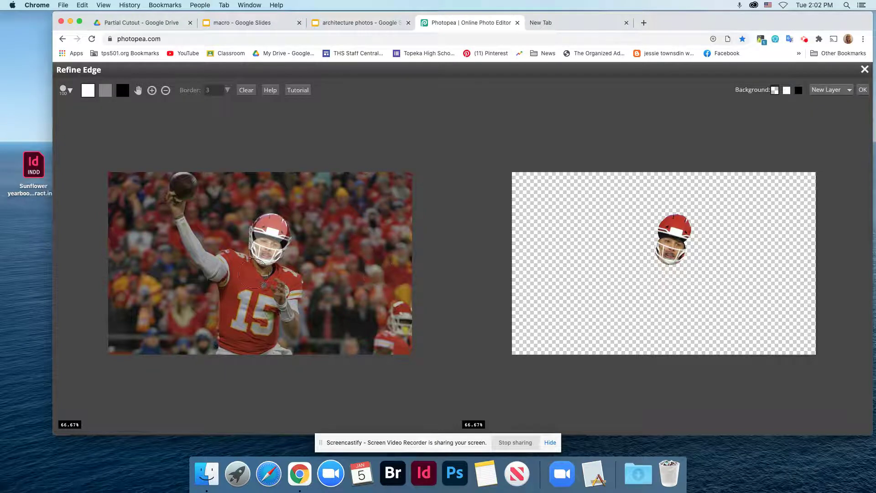
mouse_move(256, 261)
mouse_down()
mouse_move(252, 298)
mouse_move(230, 340)
mouse_move(263, 342)
mouse_move(266, 273)
mouse_up()
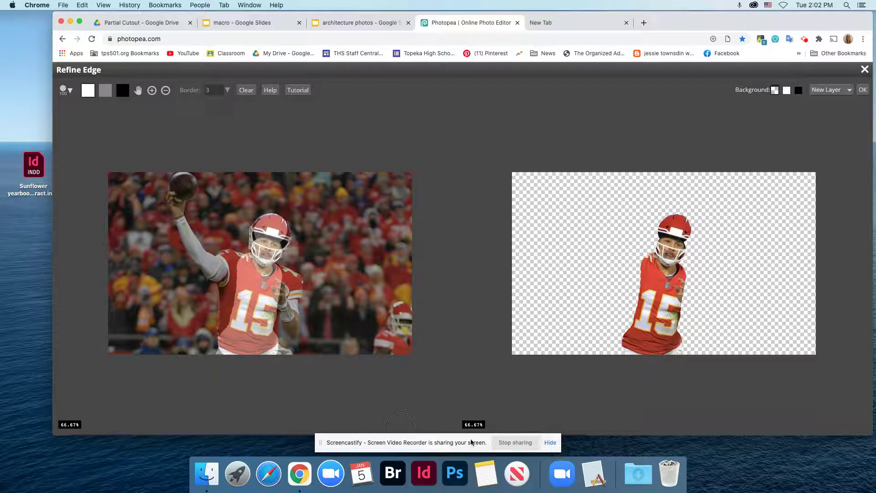
key(bracketleft)
key(bracketleft)
key(bracketleft)
key(bracketleft)
key(bracketleft)
key(bracketleft)
mouse_move(239, 259)
mouse_down()
mouse_move(195, 245)
mouse_move(179, 209)
mouse_move(192, 182)
mouse_move(178, 179)
mouse_move(173, 207)
mouse_move(195, 259)
mouse_move(213, 278)
mouse_move(222, 267)
mouse_move(210, 268)
mouse_move(224, 278)
mouse_move(223, 351)
mouse_move(236, 326)
mouse_move(226, 263)
mouse_move(274, 344)
mouse_move(281, 296)
mouse_move(294, 327)
mouse_move(295, 279)
mouse_move(280, 270)
mouse_move(297, 342)
mouse_move(279, 352)
mouse_up()
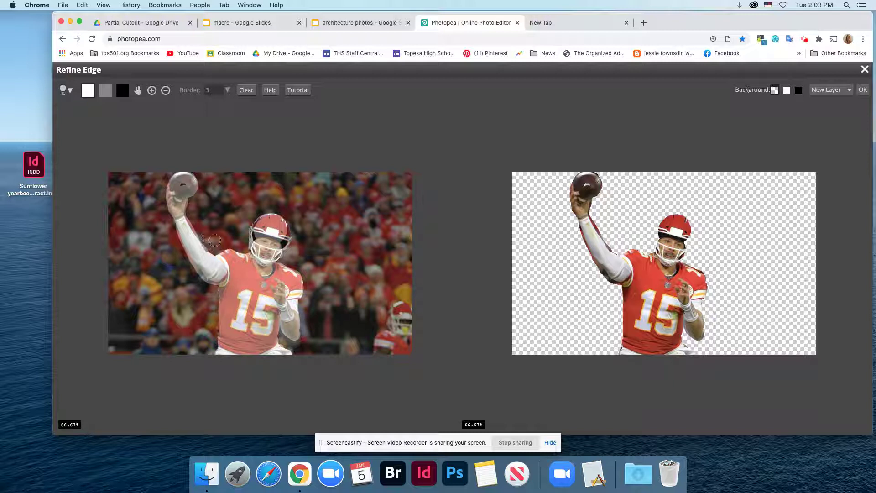
click(122, 91)
Step: Brush the raised arm and wrist edge as background, then mark it as uncertain
key(bracketleft)
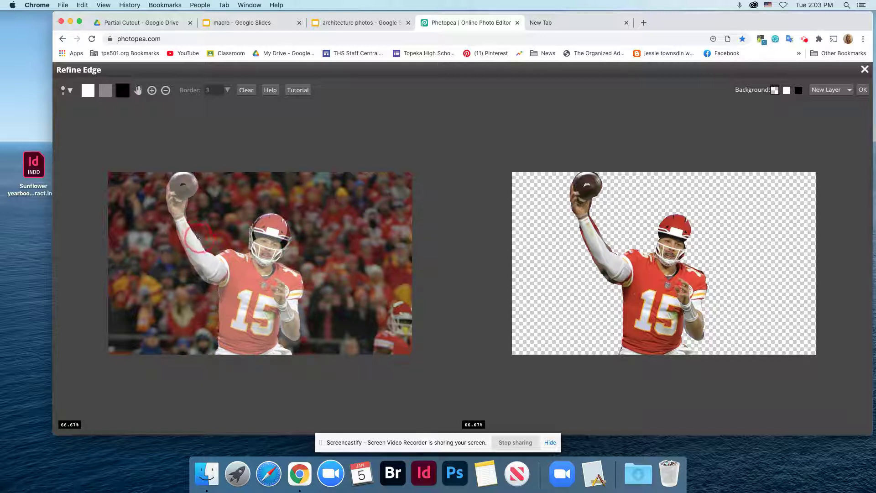
mouse_move(199, 236)
mouse_down()
mouse_move(178, 209)
mouse_move(182, 219)
mouse_move(189, 204)
mouse_up()
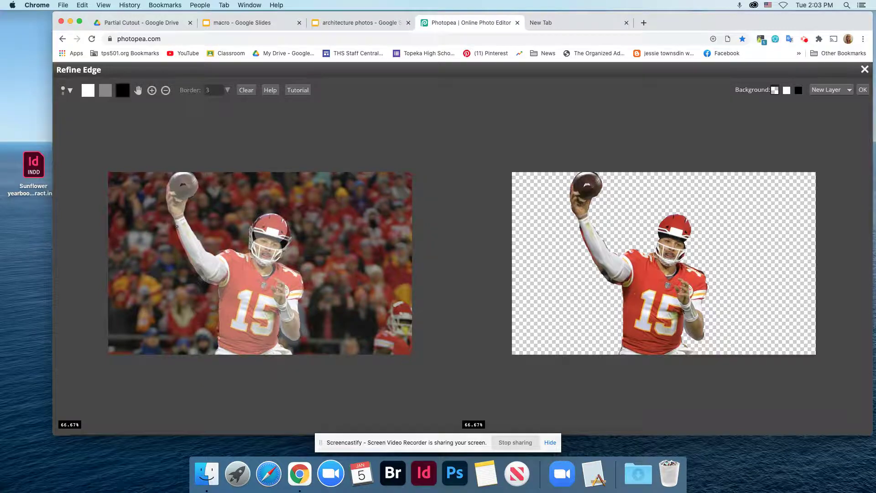
mouse_move(174, 225)
mouse_down()
mouse_move(215, 284)
mouse_move(208, 271)
mouse_move(193, 269)
mouse_move(200, 264)
mouse_move(208, 282)
mouse_move(182, 246)
mouse_move(183, 222)
mouse_move(188, 242)
mouse_up()
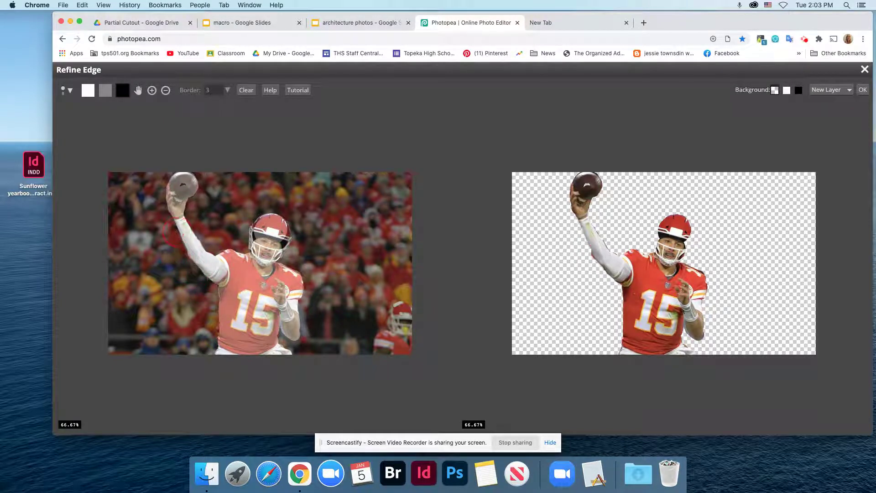
click(106, 91)
drag(180, 224, 208, 278)
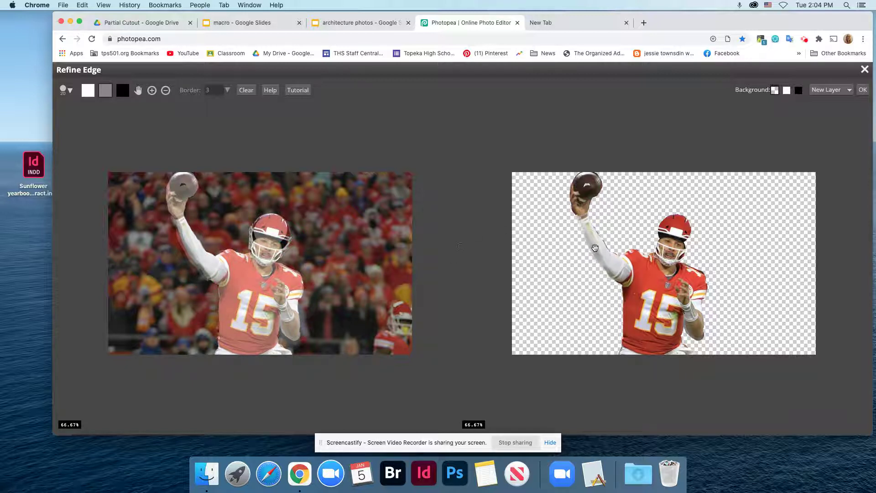
Step: Paint the arm, helmet sides and face mask back in, then apply the cutout as a new layer
click(88, 90)
mouse_move(173, 215)
mouse_down()
mouse_move(186, 247)
mouse_move(215, 273)
mouse_move(209, 278)
mouse_move(199, 259)
mouse_up()
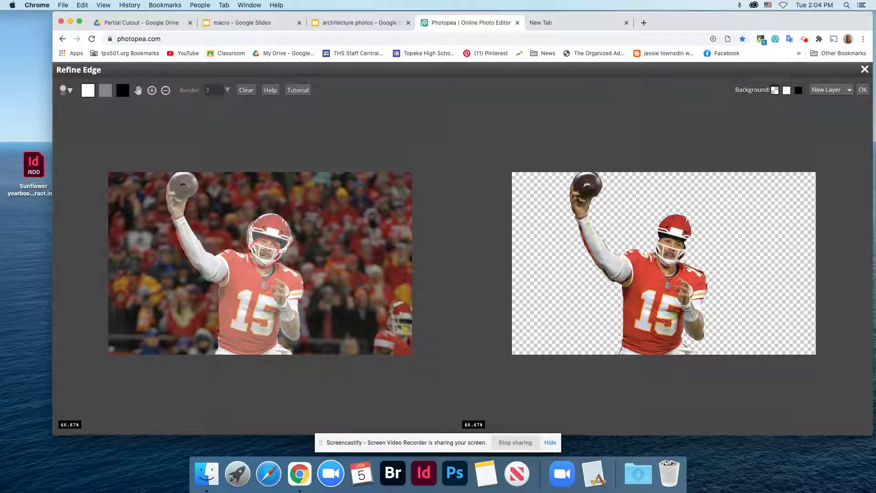
click(264, 252)
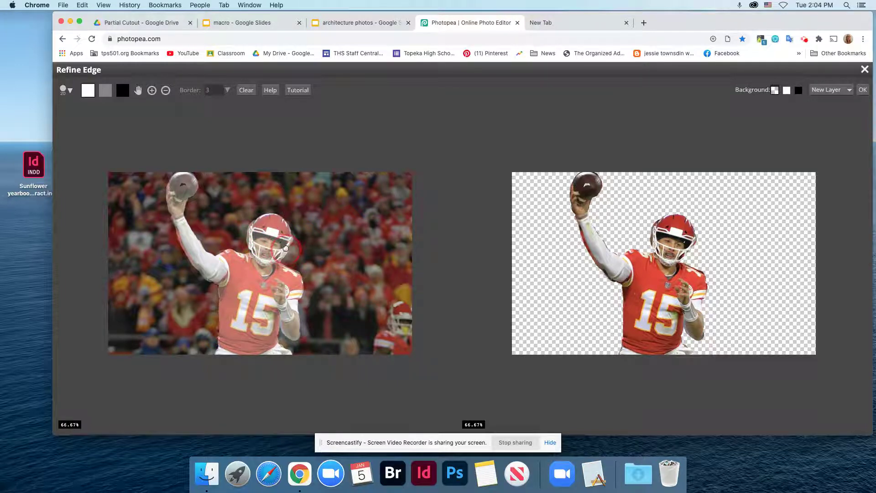
click(281, 252)
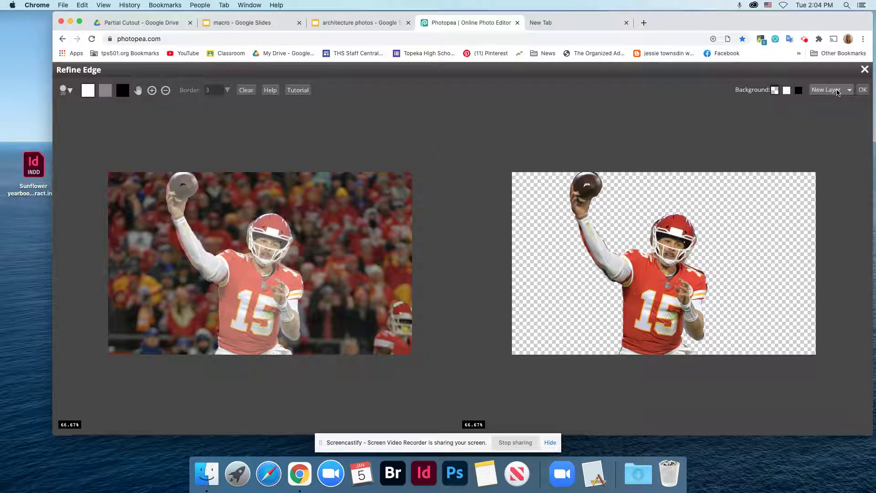
click(863, 90)
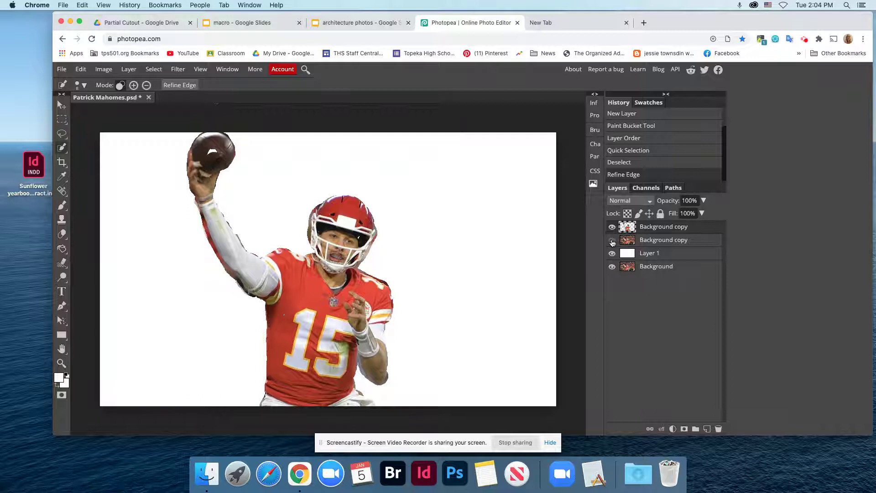
Step: Turn the second Background copy layer's visibility back on so the full crowd photo shows
click(612, 240)
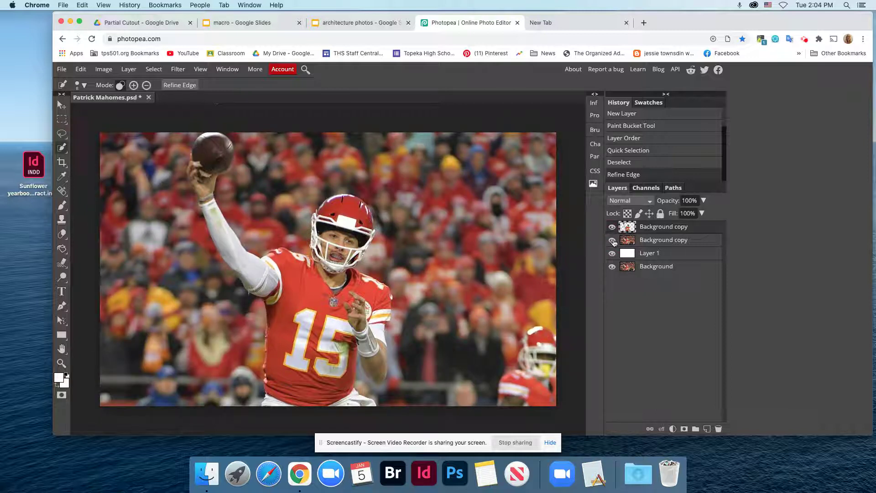
click(612, 240)
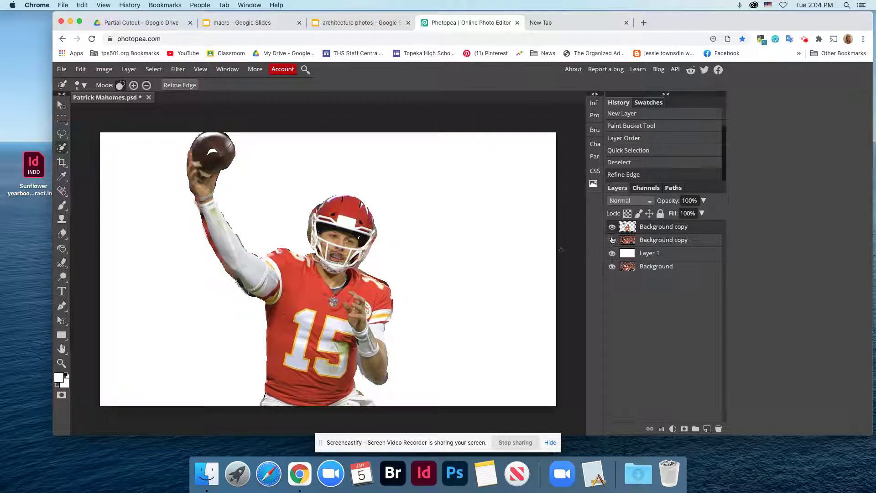
click(612, 240)
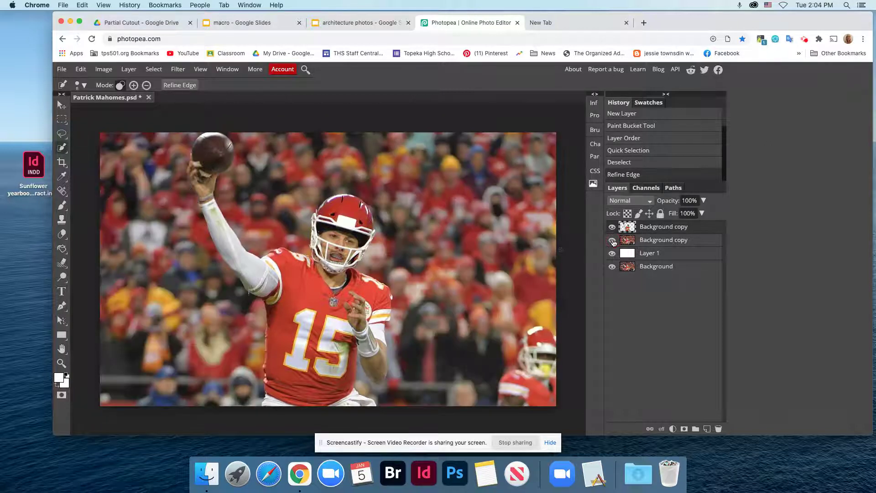
Step: Activate the second Background copy layer, choose Rectangle Select, and clear an accidental selection
click(653, 241)
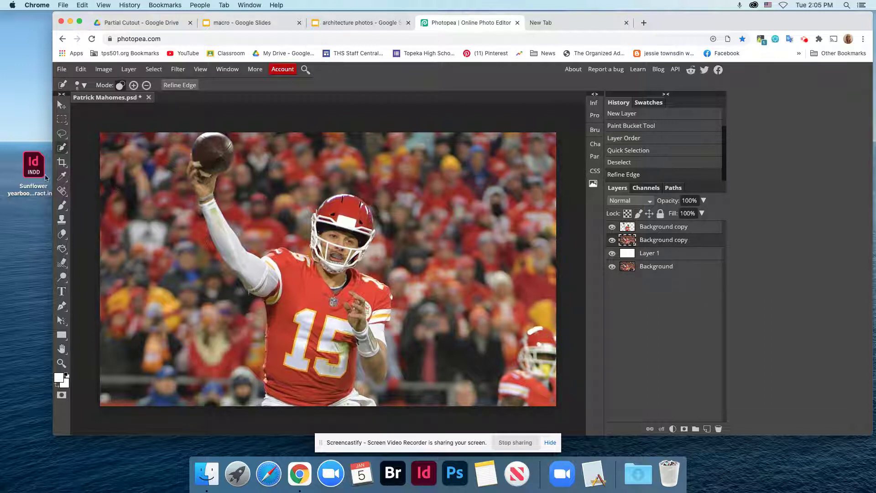
right_click(62, 119)
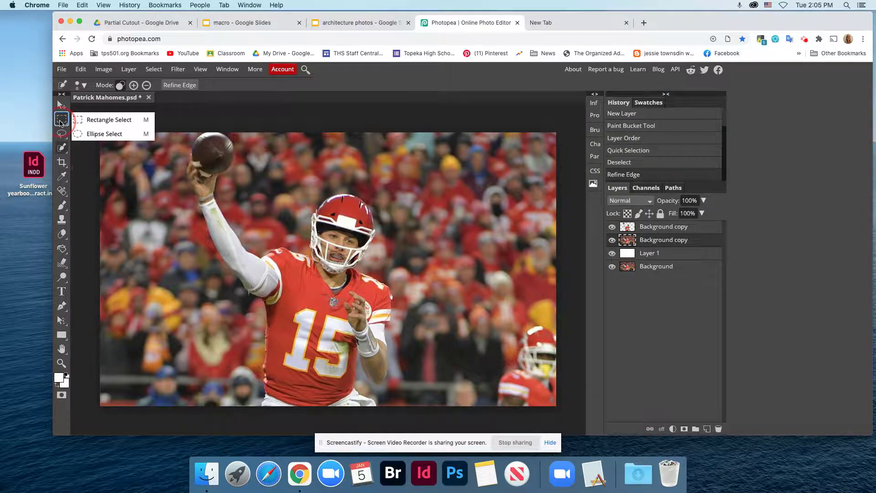
click(86, 121)
click(177, 191)
drag(320, 255, 289, 243)
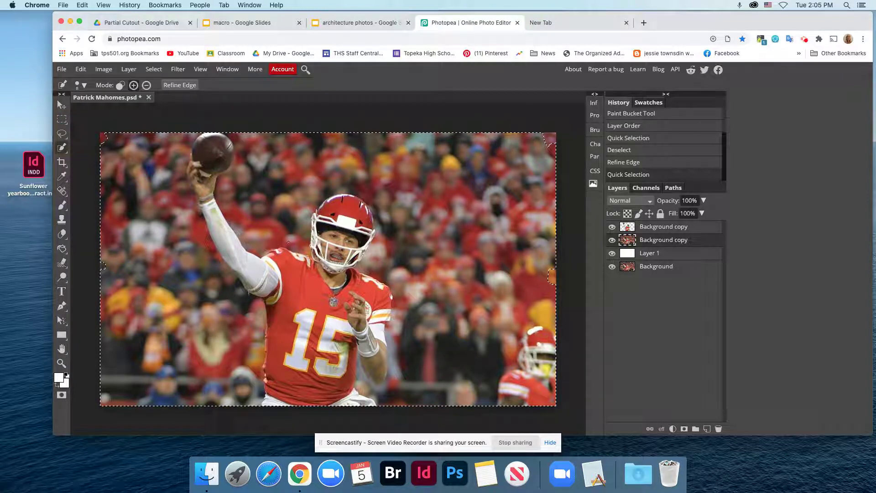
key(super+d)
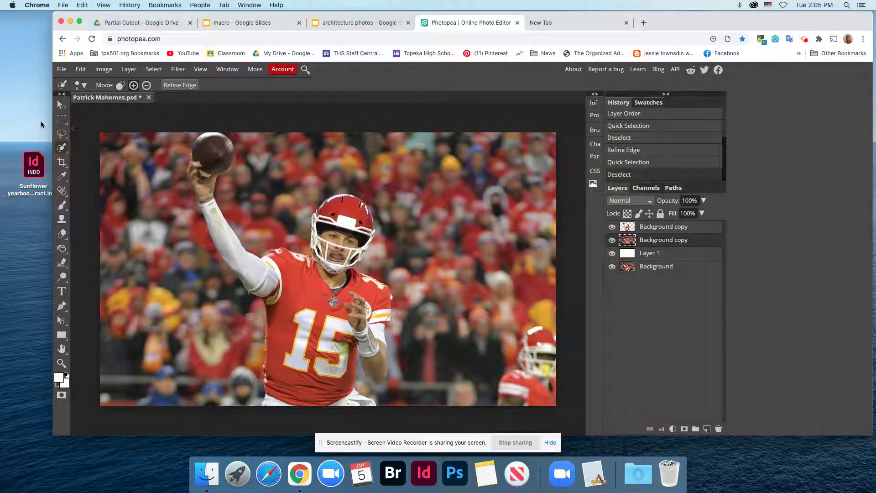
right_click(62, 119)
Step: Draw a roughly 505 × 359 px rectangular selection around the player's torso and jersey number
click(89, 120)
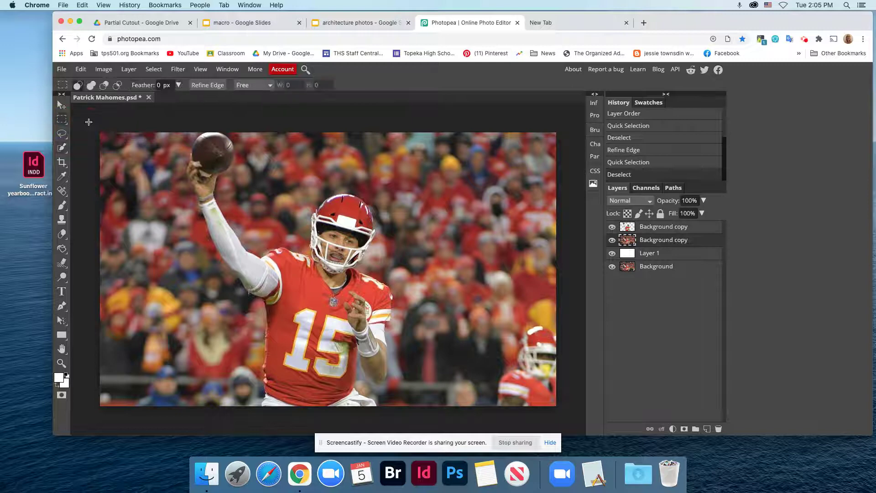
drag(185, 205, 416, 368)
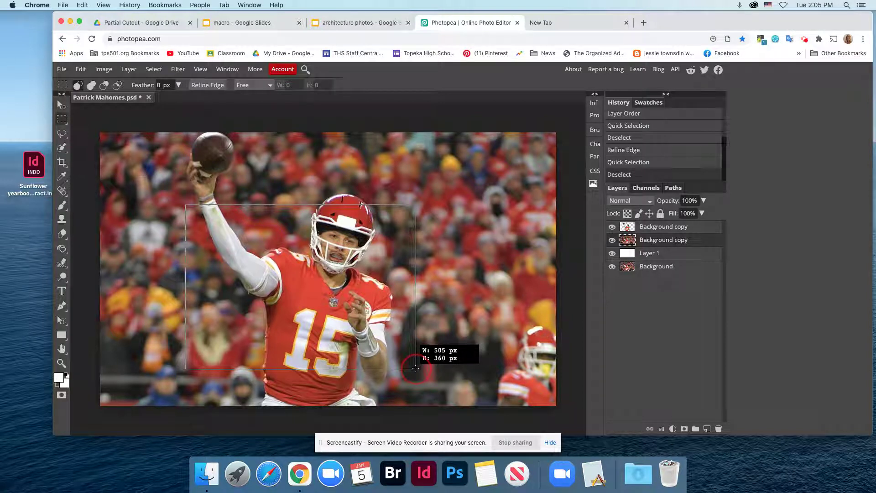
mouse_move(415, 369)
mouse_down()
mouse_move(440, 365)
mouse_move(378, 361)
mouse_move(459, 356)
mouse_move(352, 352)
mouse_move(421, 349)
mouse_move(410, 353)
mouse_move(413, 384)
mouse_up()
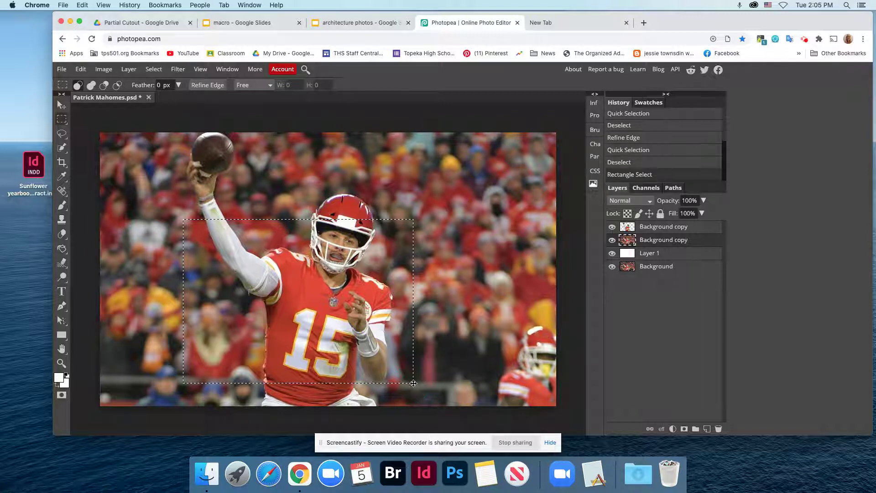
Step: Add a raster mask to the second Background copy, limiting the crowd photo to the rectangle
click(684, 430)
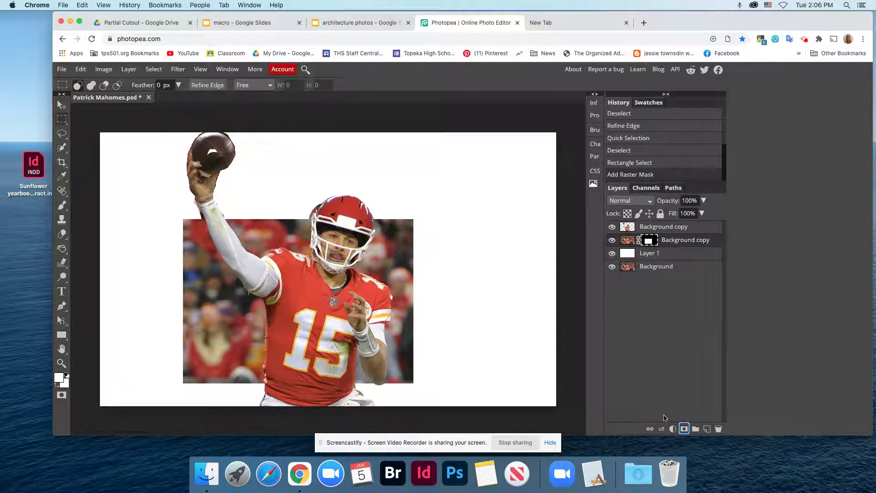
Step: Give the masked photo layer a 10 px black Stroke positioned Inside
click(662, 429)
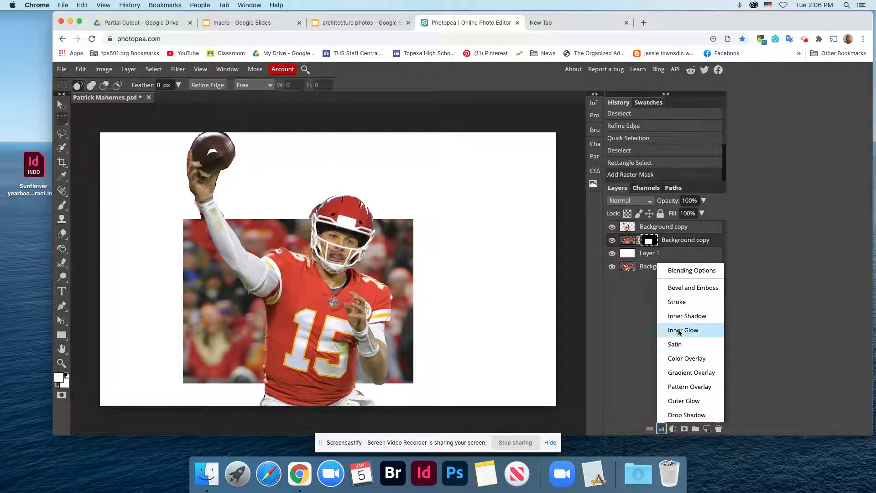
click(679, 303)
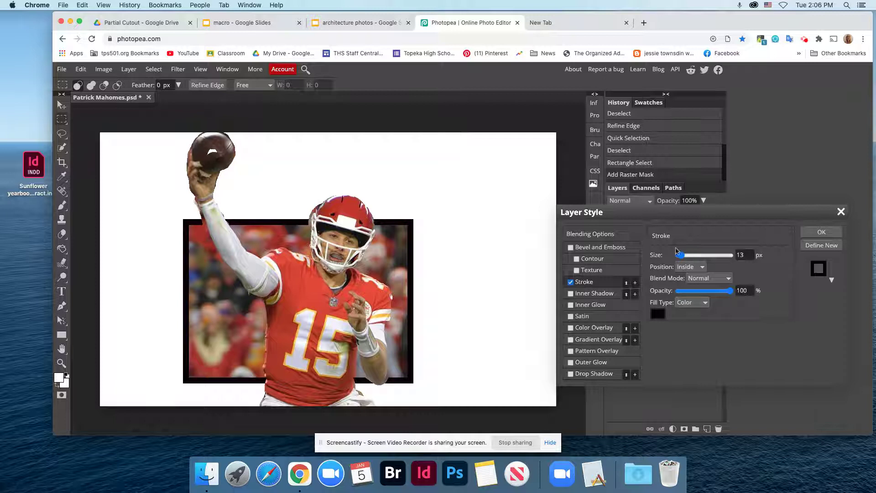
click(701, 267)
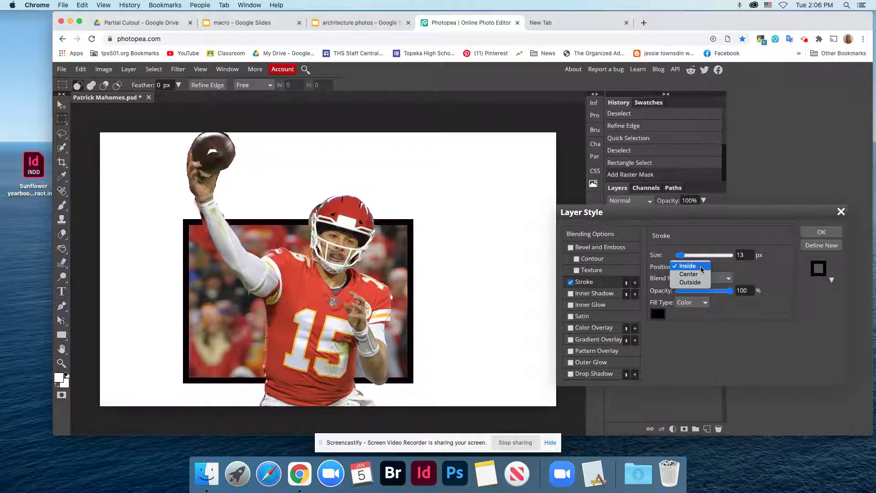
click(701, 267)
mouse_move(680, 254)
mouse_down()
mouse_move(709, 263)
mouse_move(682, 258)
mouse_up()
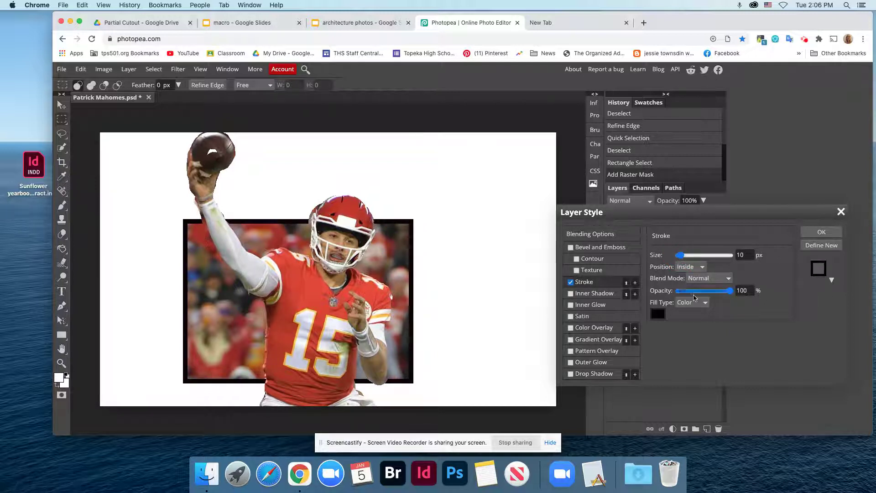
click(656, 314)
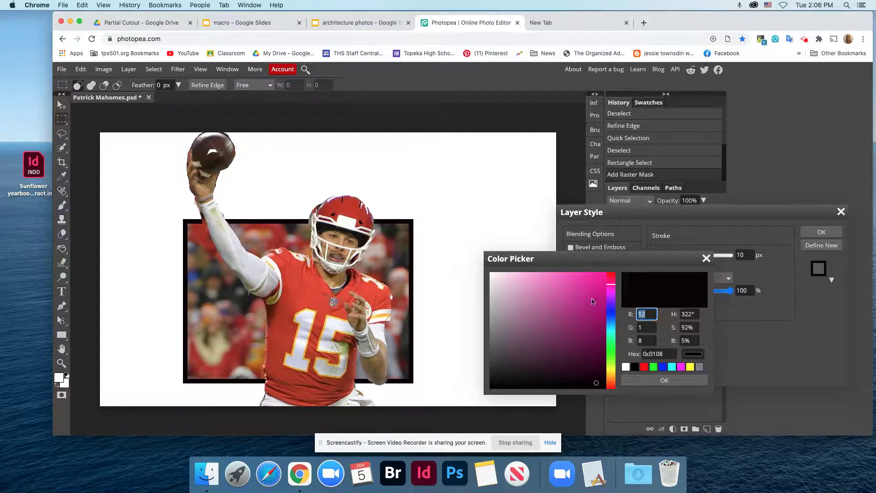
click(612, 276)
click(596, 278)
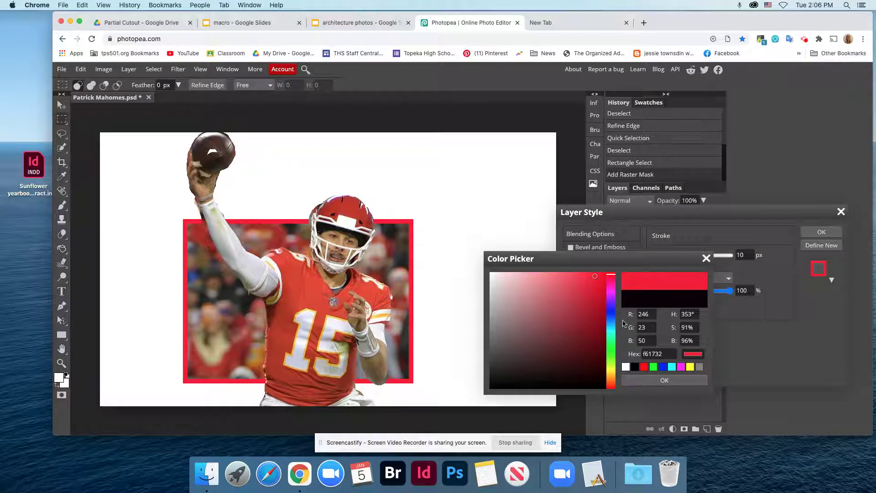
click(602, 388)
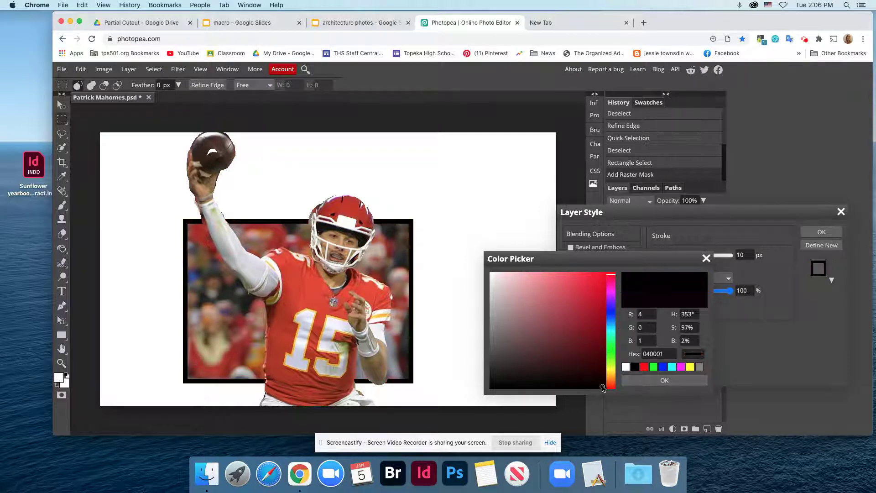
click(655, 382)
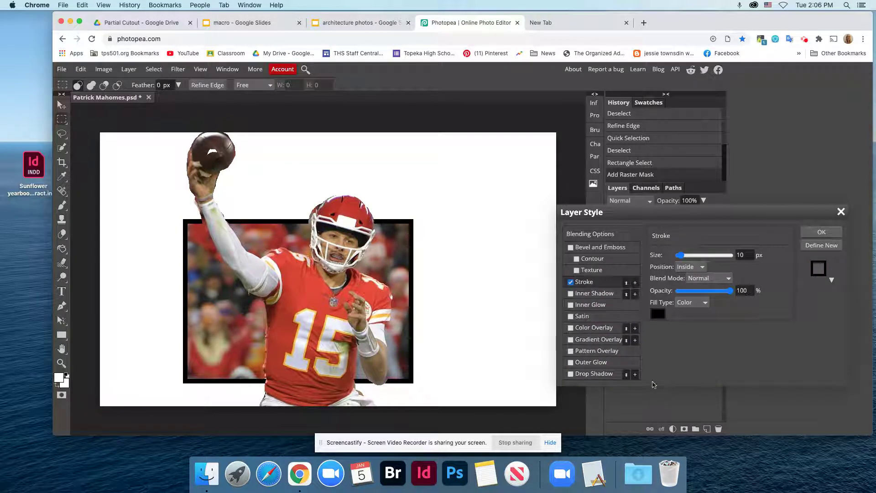
click(822, 232)
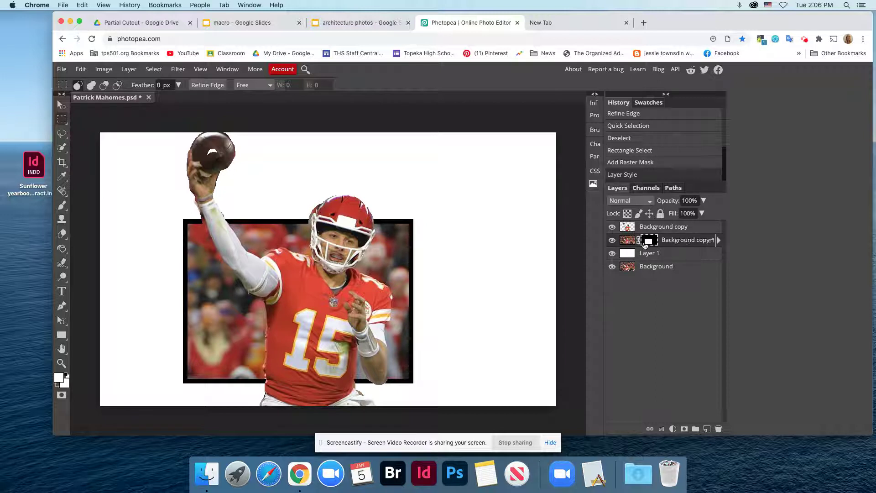
Step: Select both Background copy layers and merge them into a single layer
key(shift)
shift+click(665, 228)
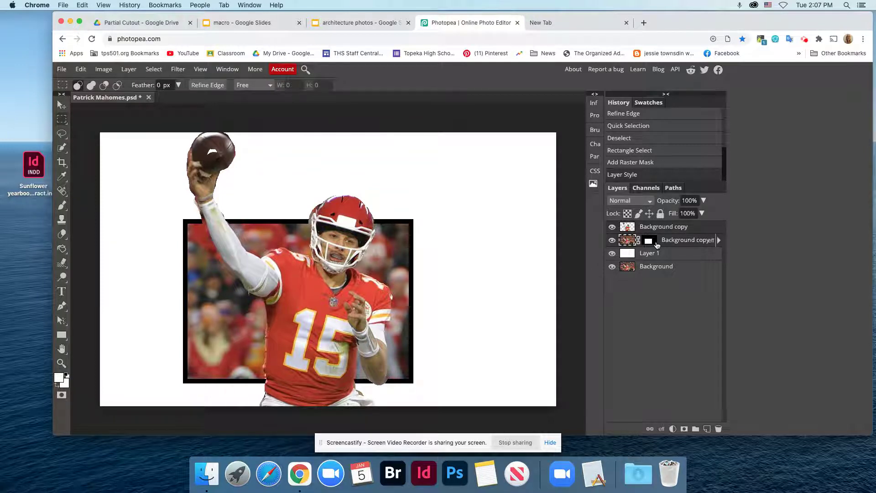
key(super+e)
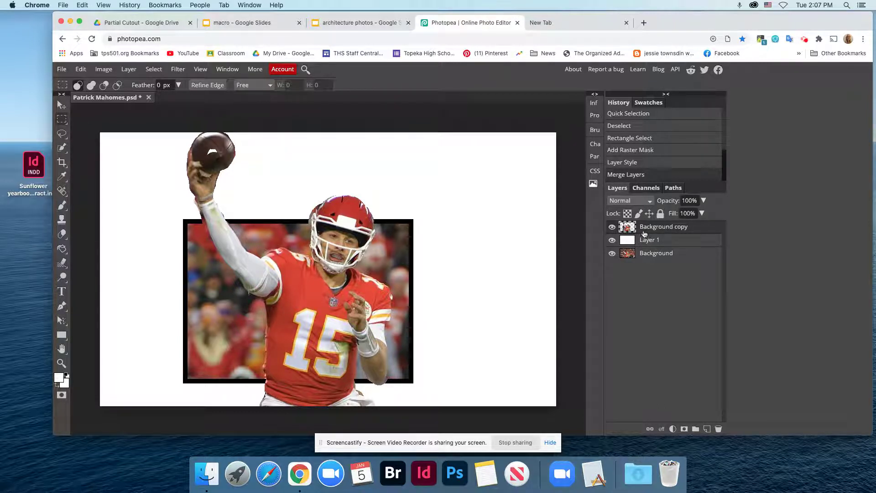
click(661, 429)
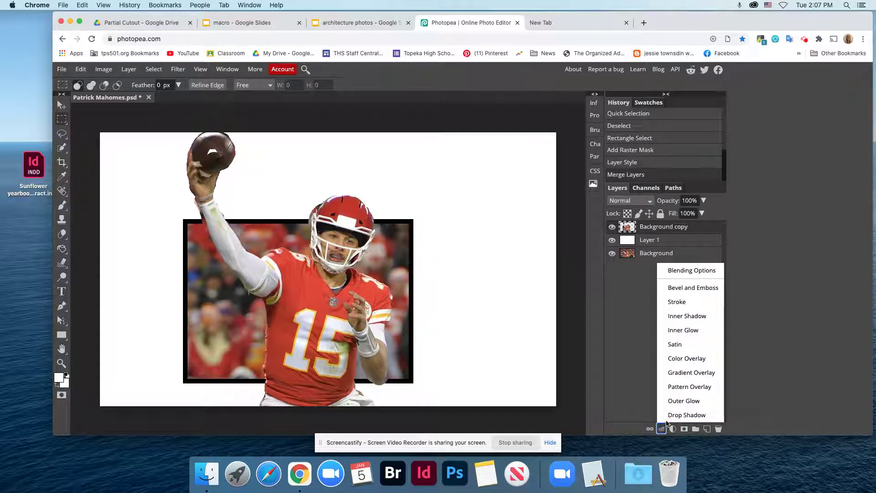
Step: Add a Drop Shadow style to the merged layer and preview the tutorial PDF for its settings
click(673, 415)
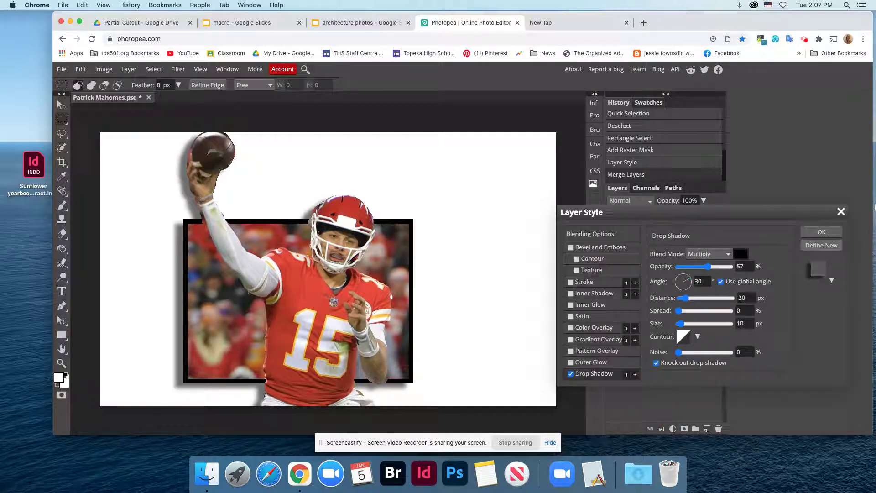
drag(844, 21, 782, 23)
click(825, 213)
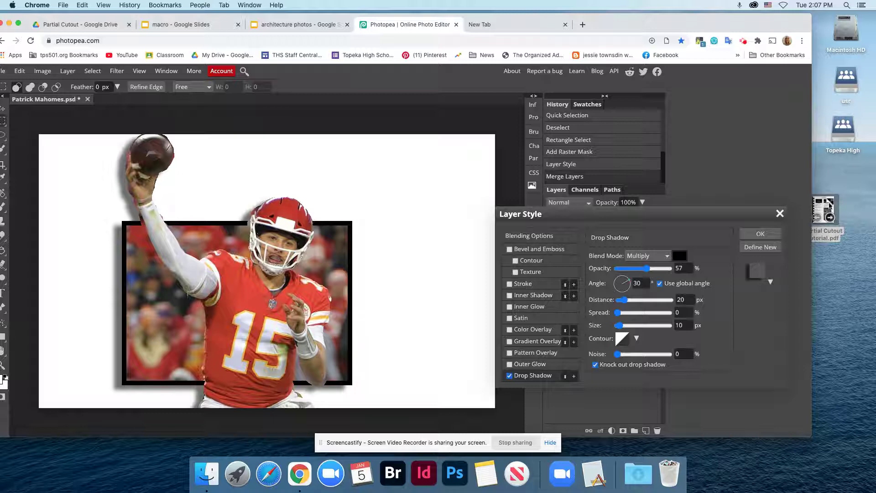
key(space)
scroll(684, 318, down, 15)
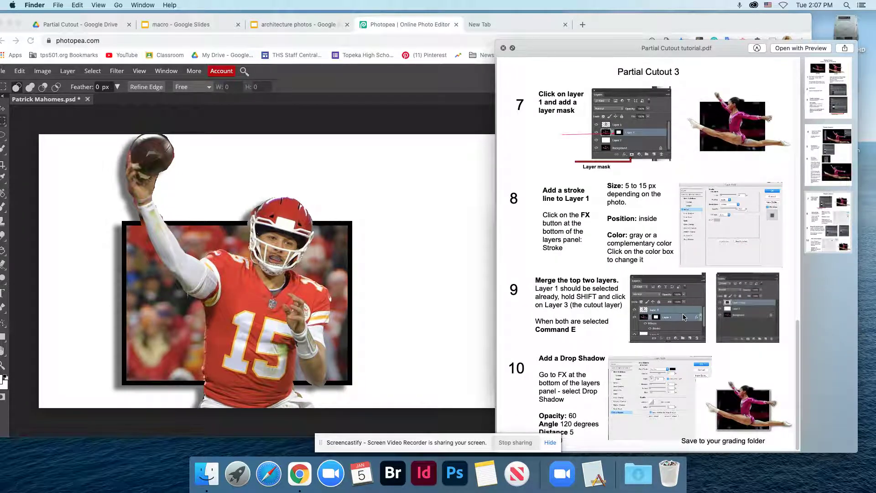
Step: Begin editing the shadow angle, rechecking the tutorial PDF's drop shadow values
click(461, 366)
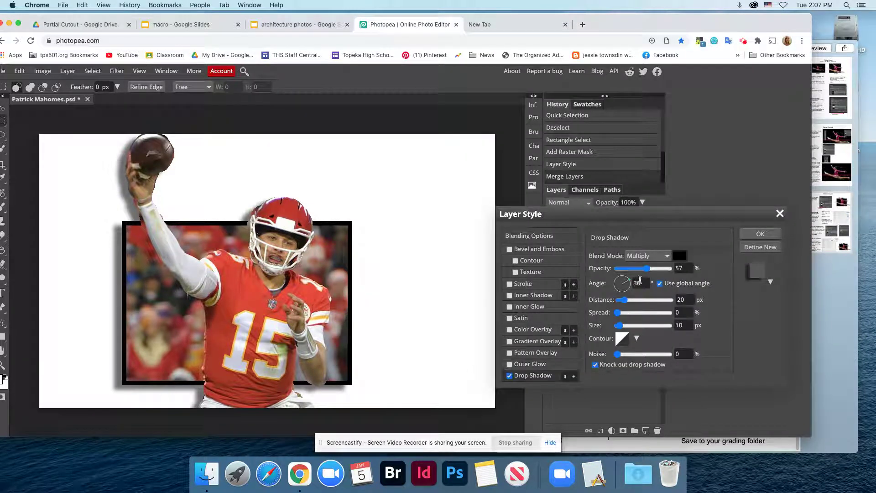
click(639, 283)
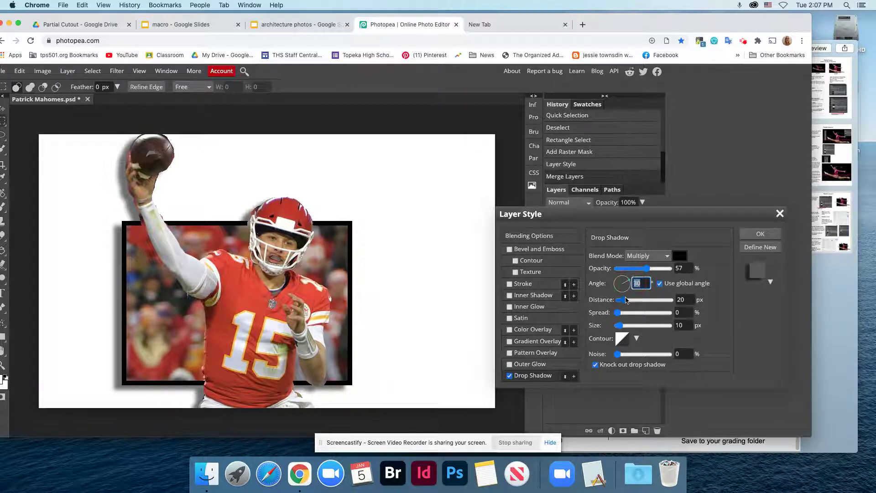
click(838, 183)
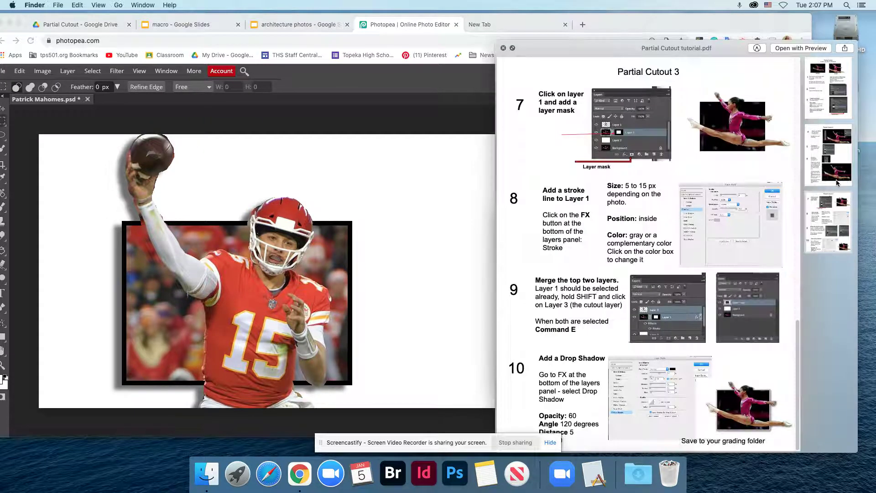
click(436, 235)
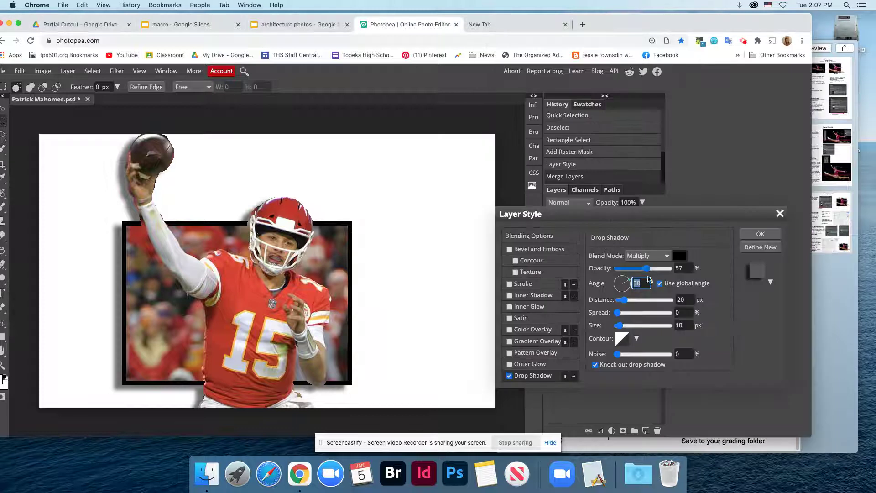
Step: Give the drop shadow a 120° angle, 60% opacity and about 29 px distance
text(120)
drag(648, 273, 649, 274)
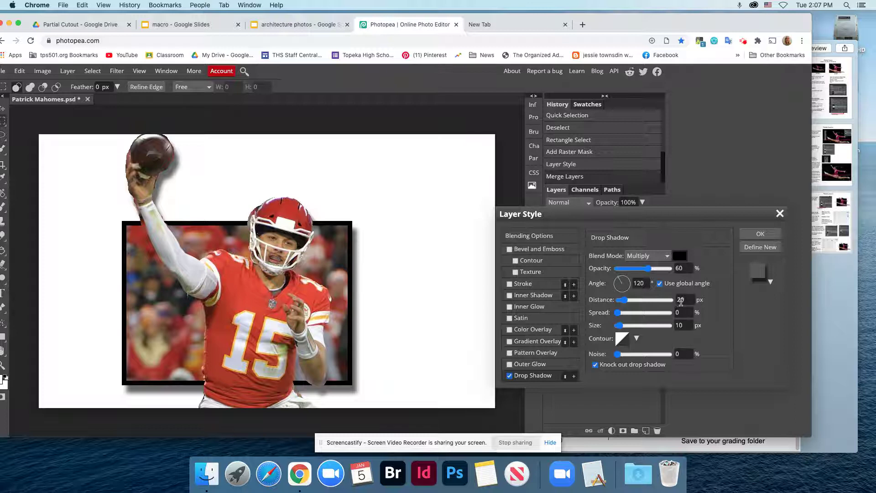
click(622, 301)
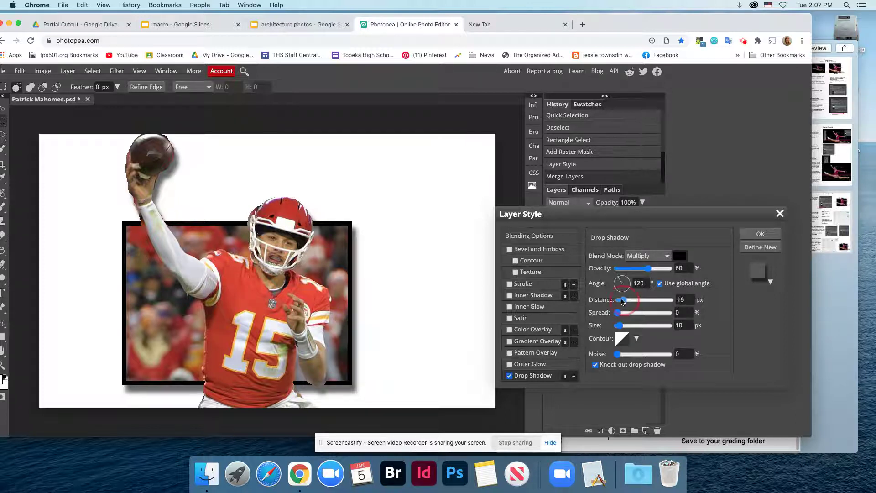
drag(621, 299, 618, 279)
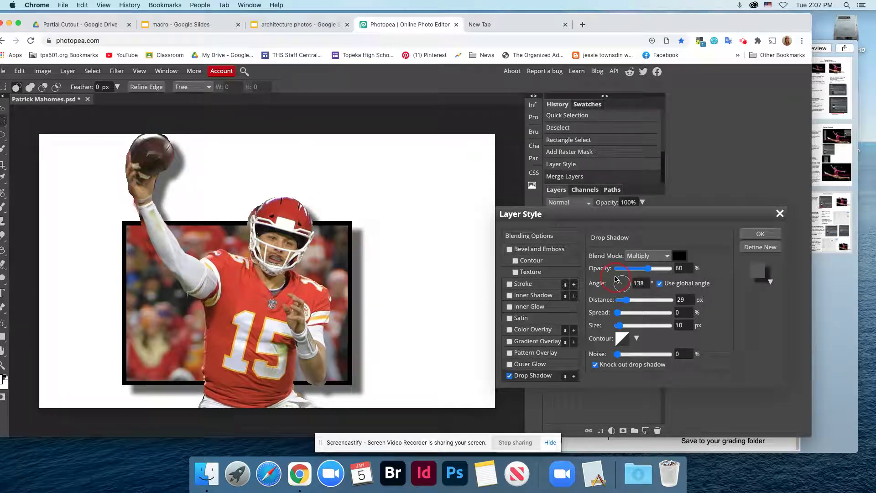
double_click(637, 283)
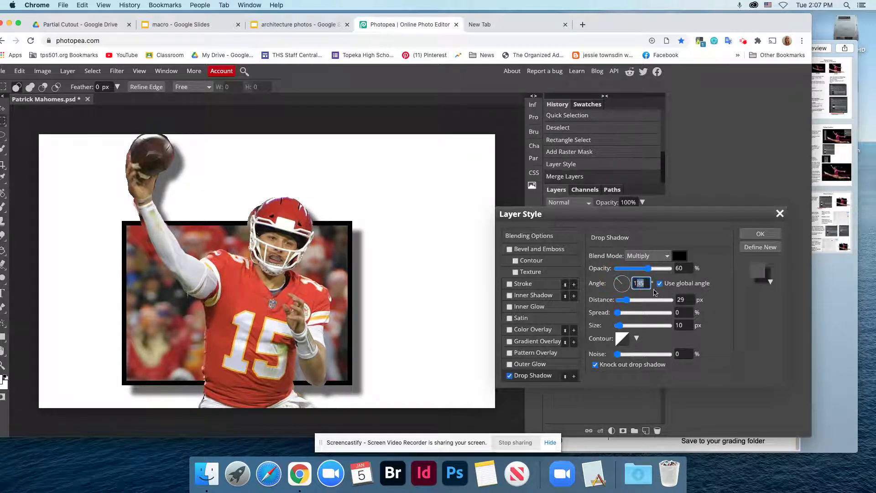
text(120)
Step: Confirm the Layer Style so the shadow falls to the lower right of the frame
click(760, 234)
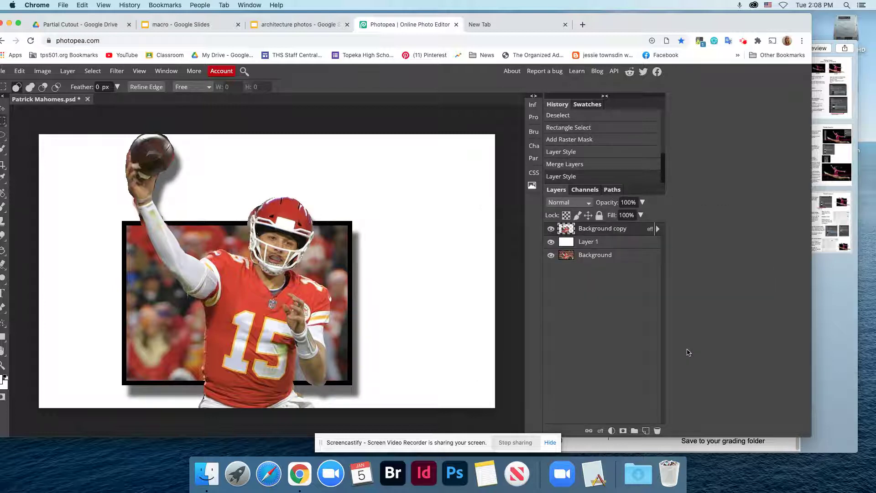